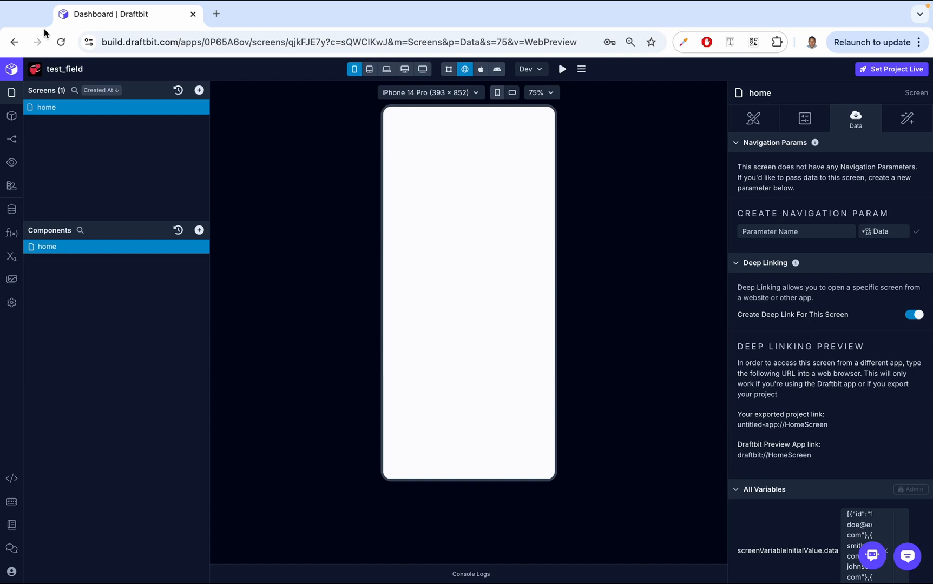
Step: Add an Icon Button component to the home screen
click(199, 229)
text(icon)
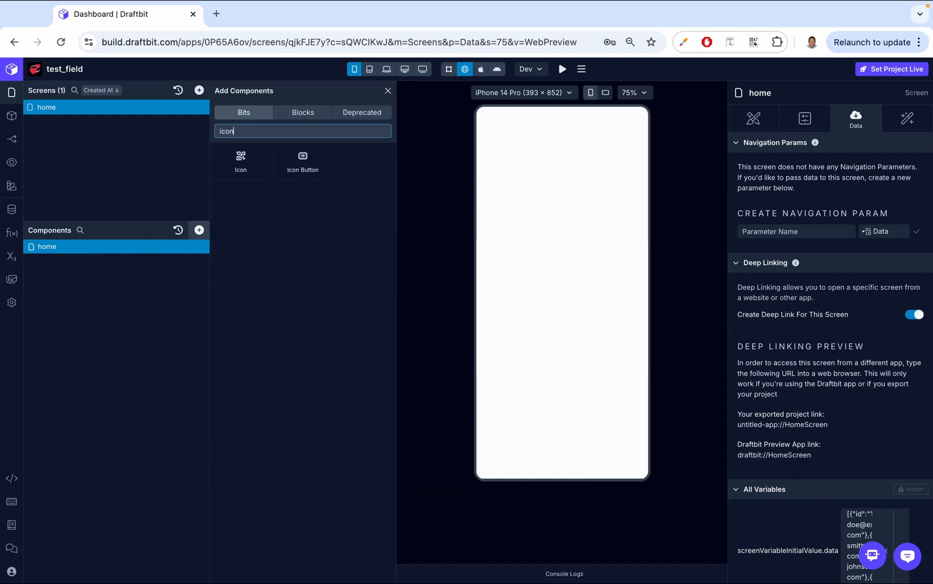
click(304, 167)
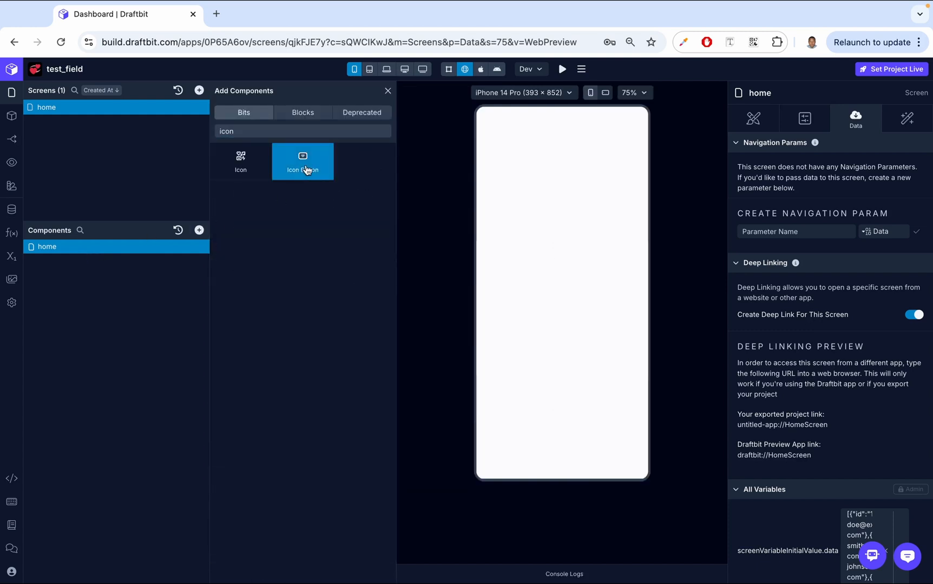
click(387, 92)
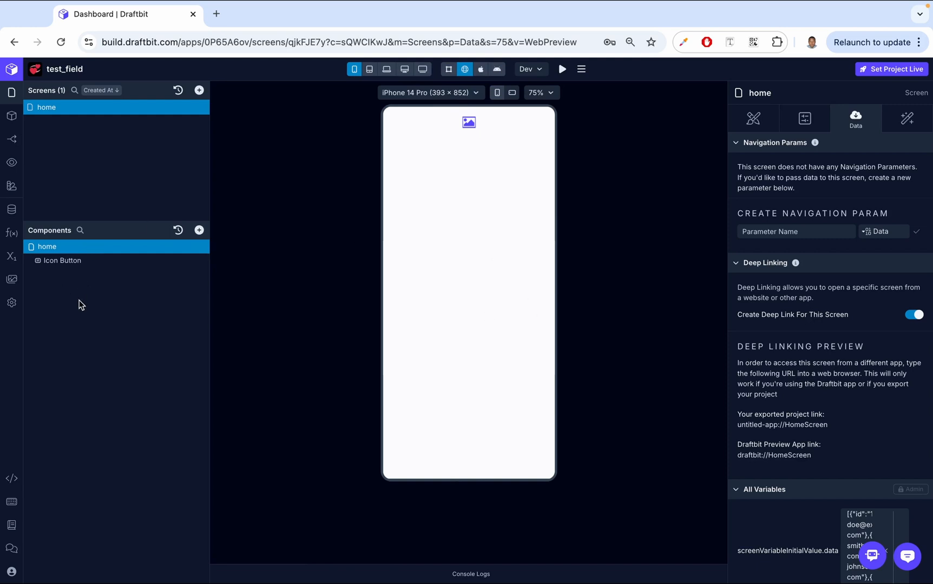
Step: Set the Icon Button's icon to customerservice from the Ant Design set
click(65, 261)
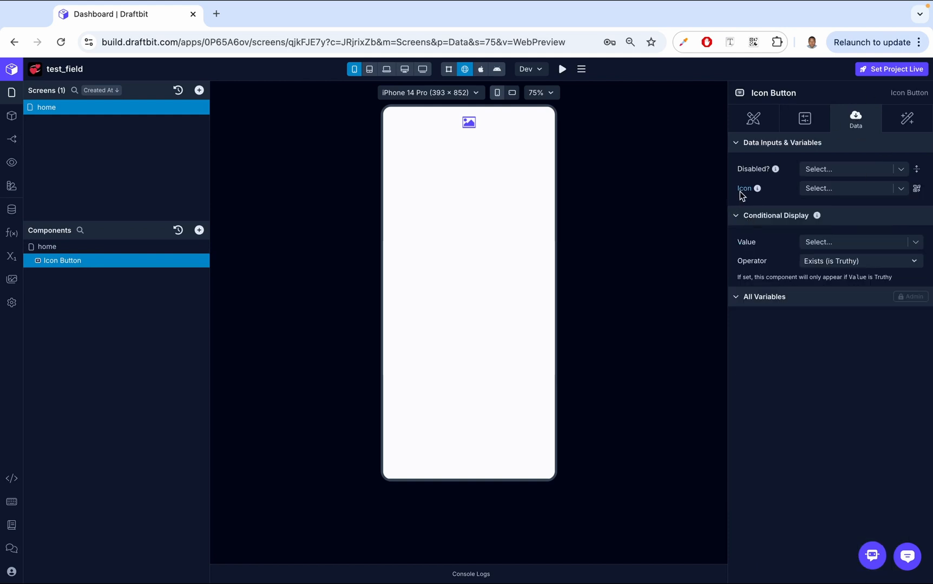
click(917, 189)
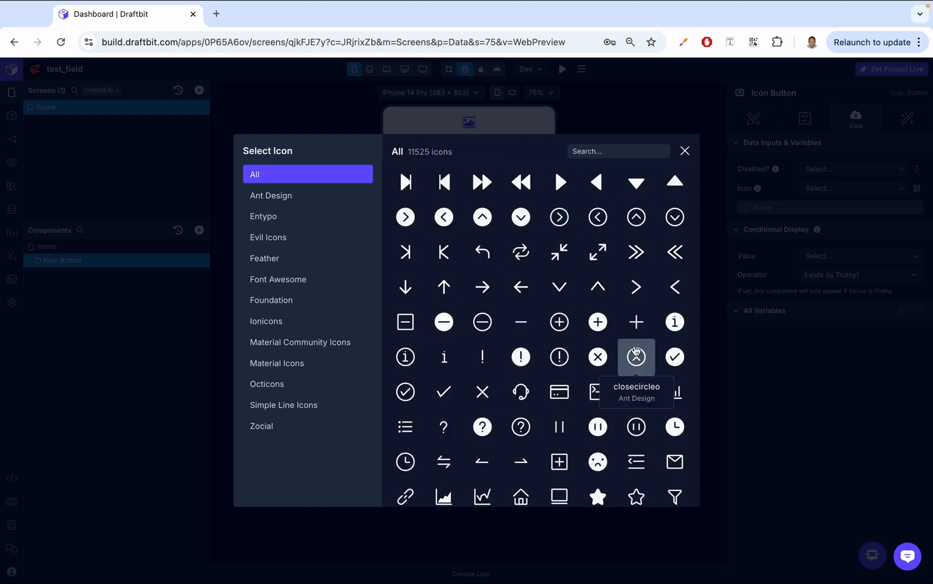
click(520, 391)
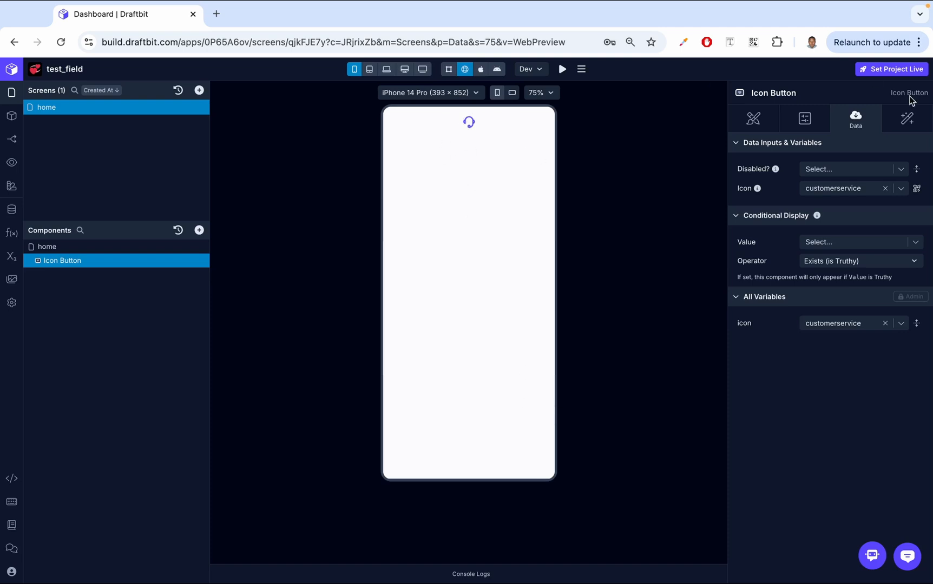
Step: Browse the full icon library for the Icon Button and leave it without choosing another icon
click(917, 189)
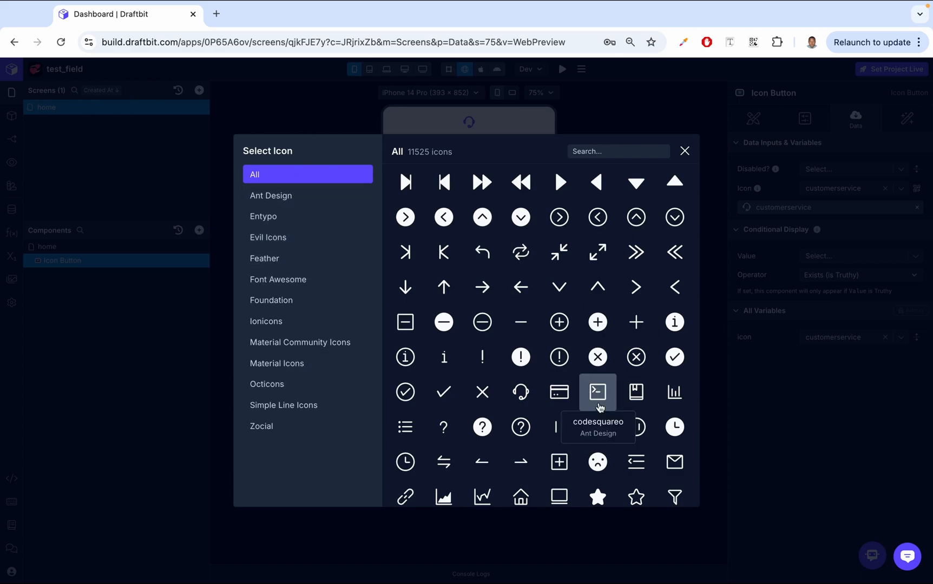
scroll(598, 406, down, 10)
scroll(599, 406, up, 20)
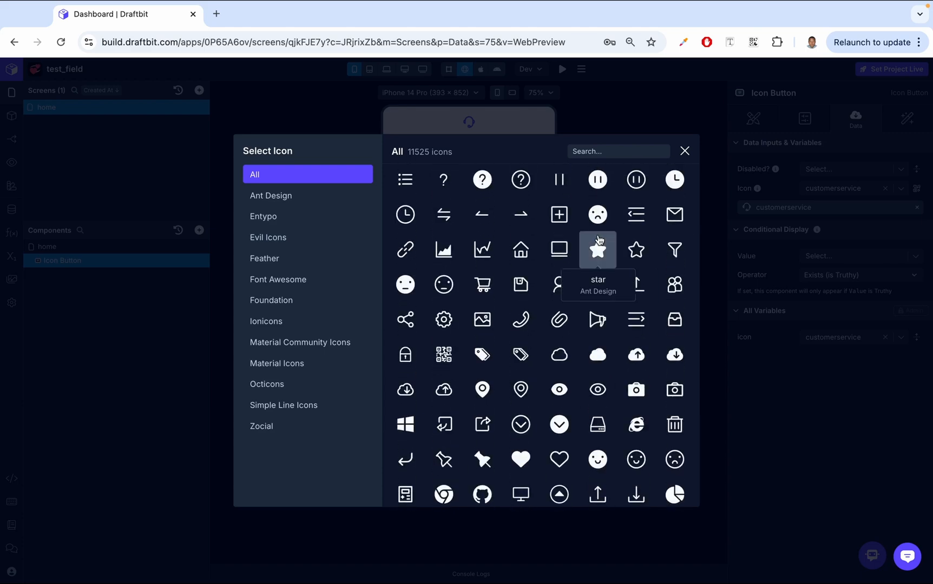
click(684, 152)
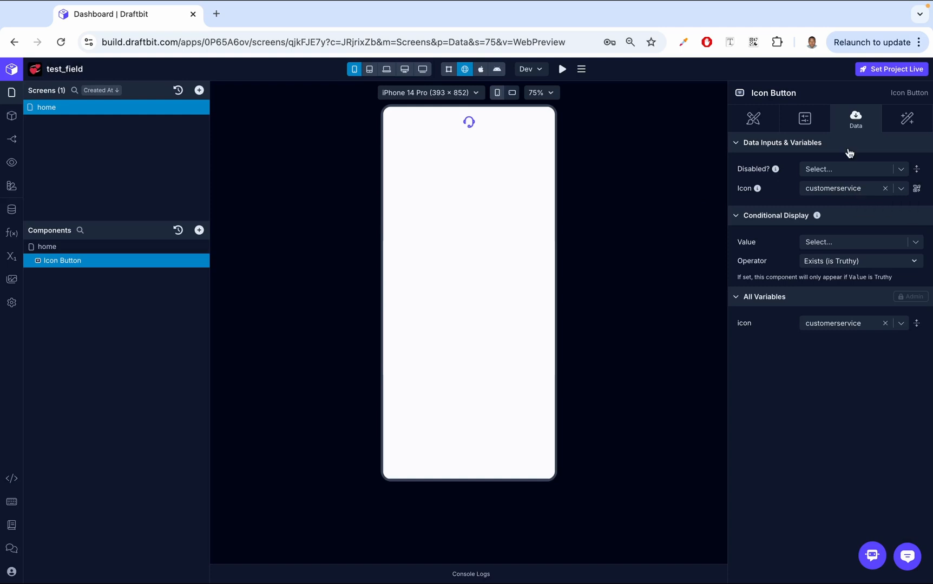
Step: Rename the Icon Button component as "Icon Button Call Center"
click(805, 120)
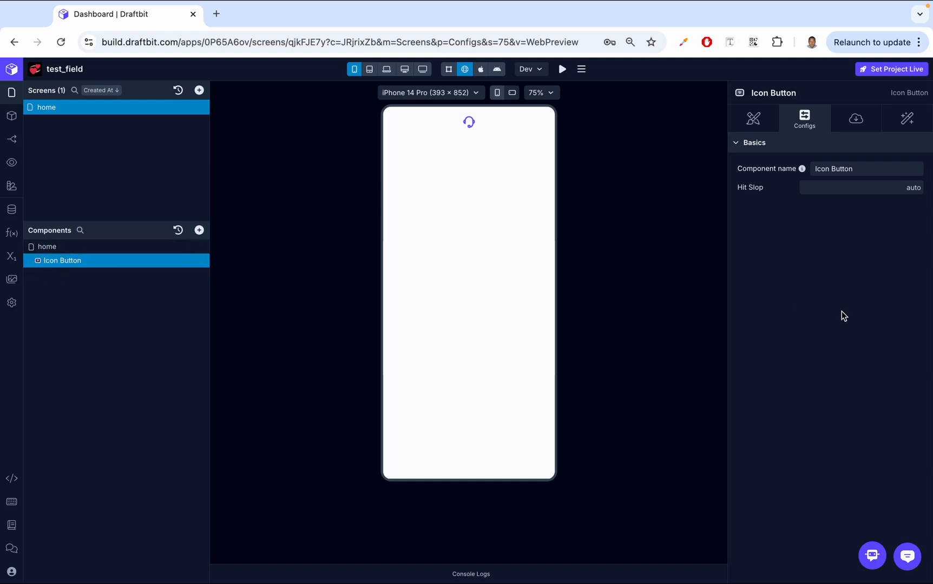
click(858, 165)
text(Call)
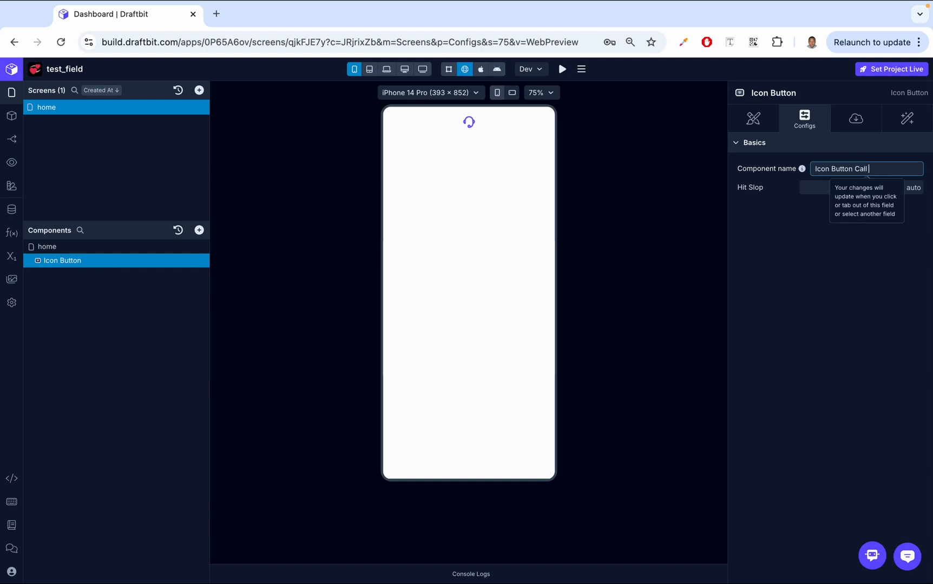
text( Center)
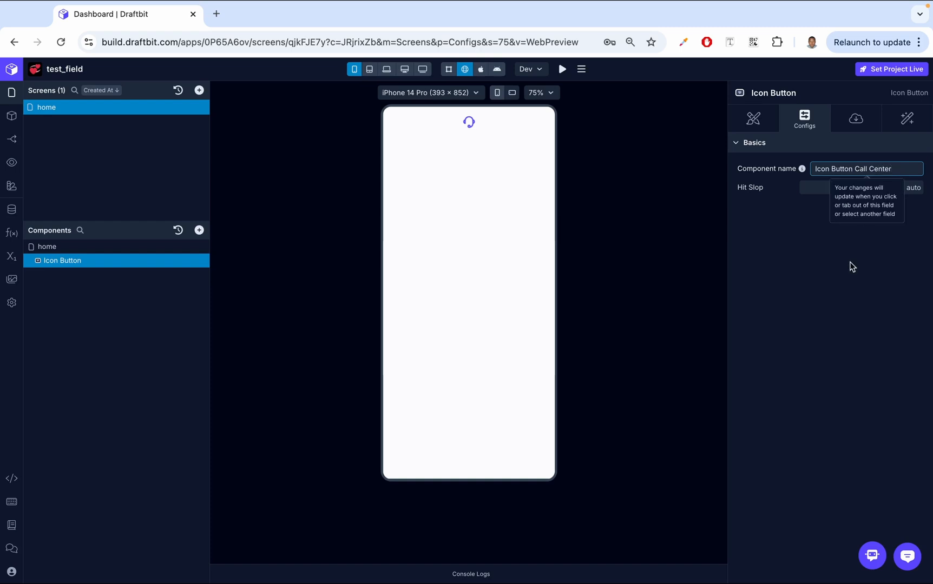
click(840, 305)
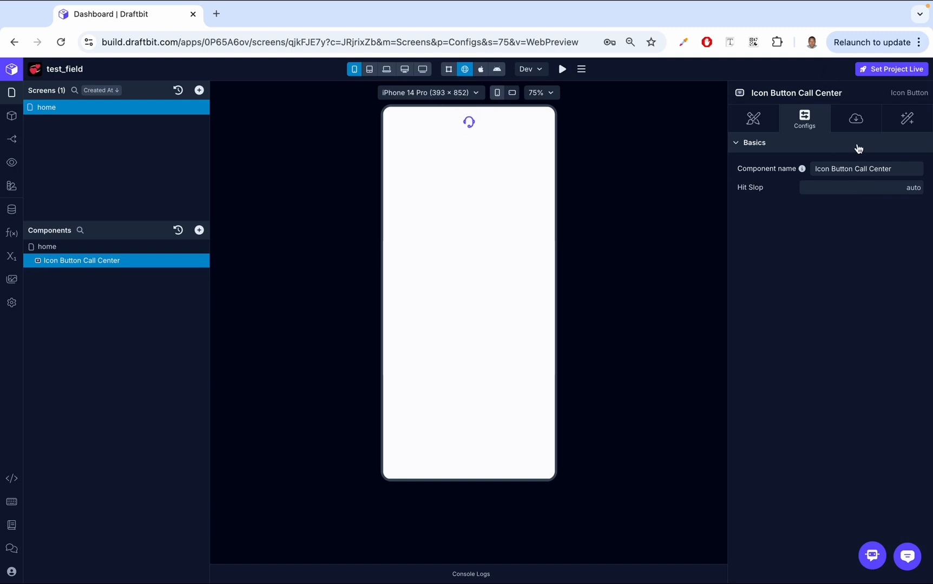
Step: Add a Log to Console action to the call center button's On Press workflow
click(907, 117)
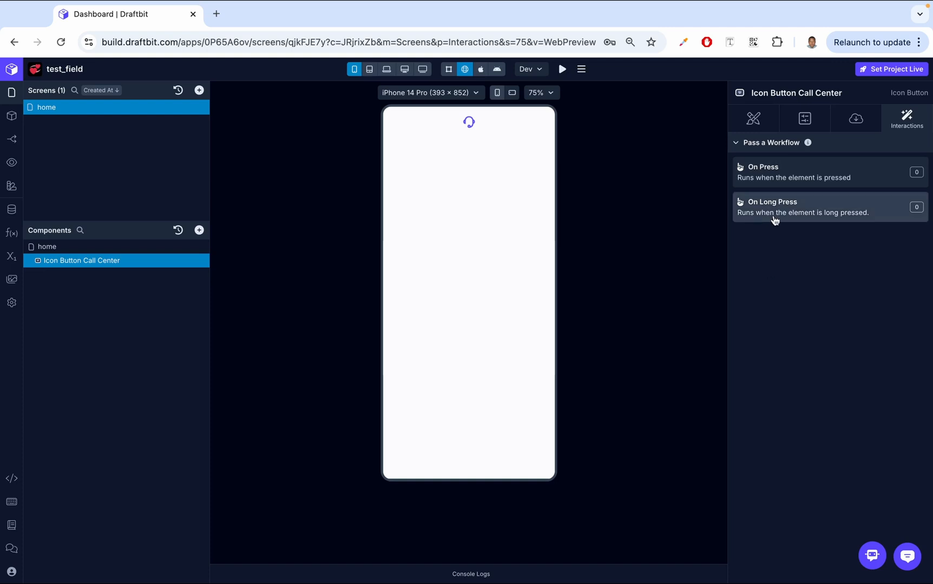
click(794, 179)
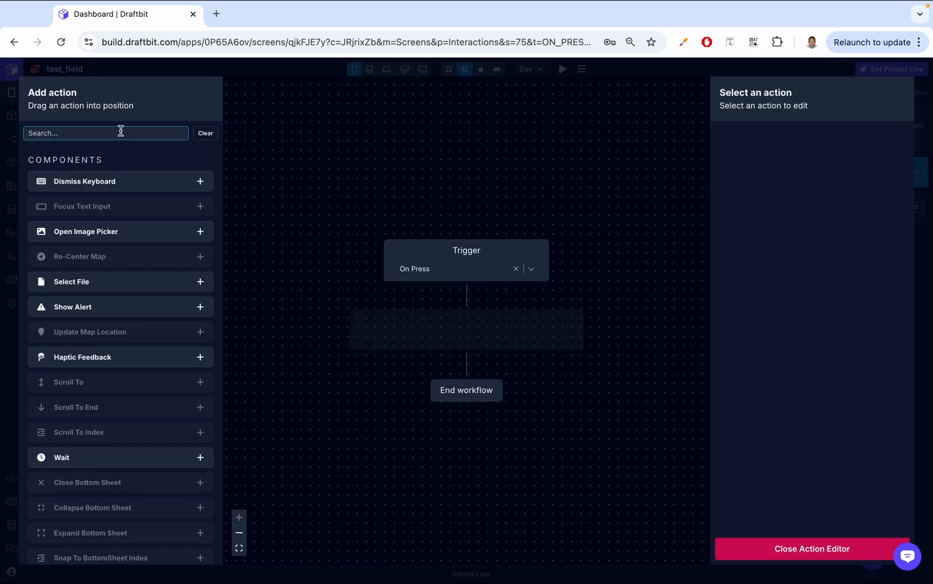
click(121, 131)
text(log)
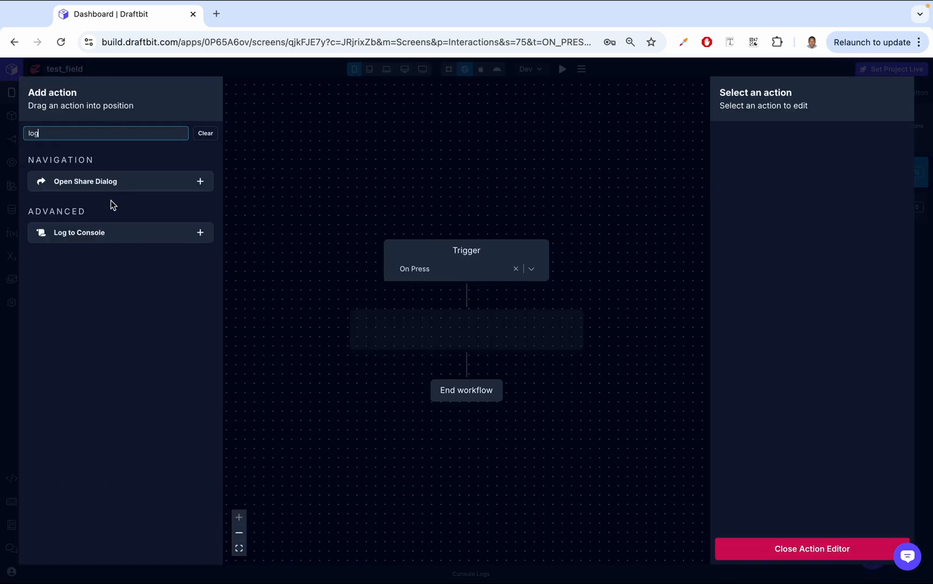
click(200, 232)
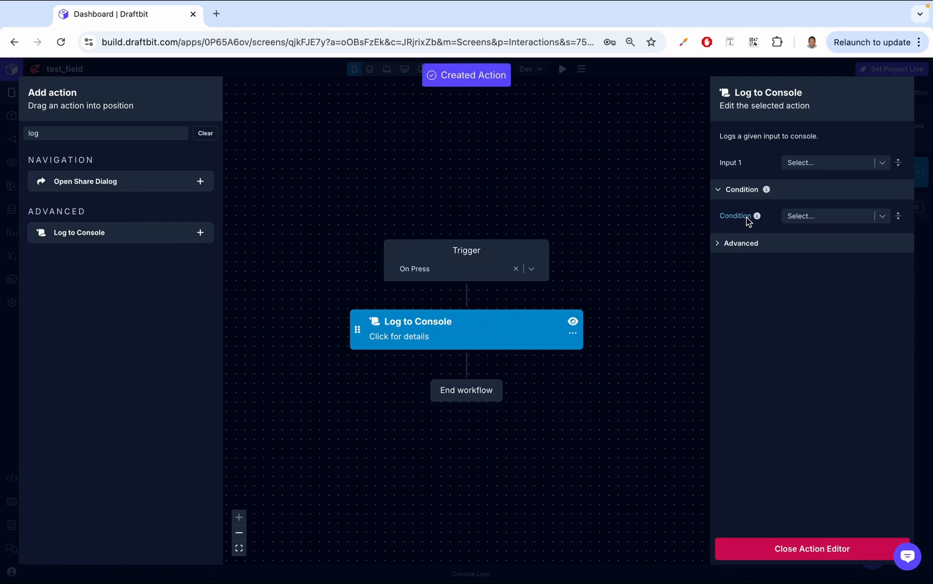
Step: Set Input 1 of the Log to Console action to the string "button pressed"
click(819, 163)
text(on pre)
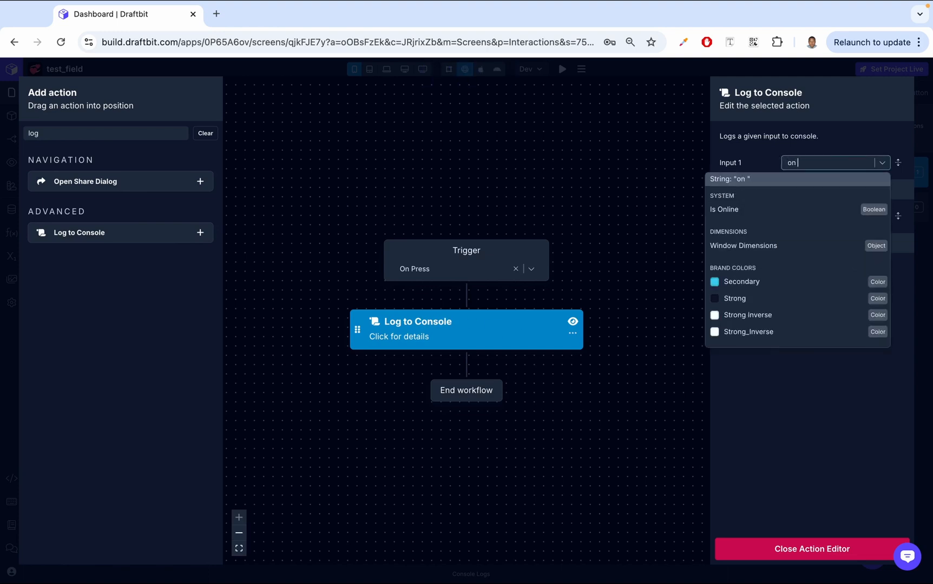
key(BackSpace)
key(BackSpace)
key(BackSpace)
key(BackSpace)
key(BackSpace)
key(BackSpace)
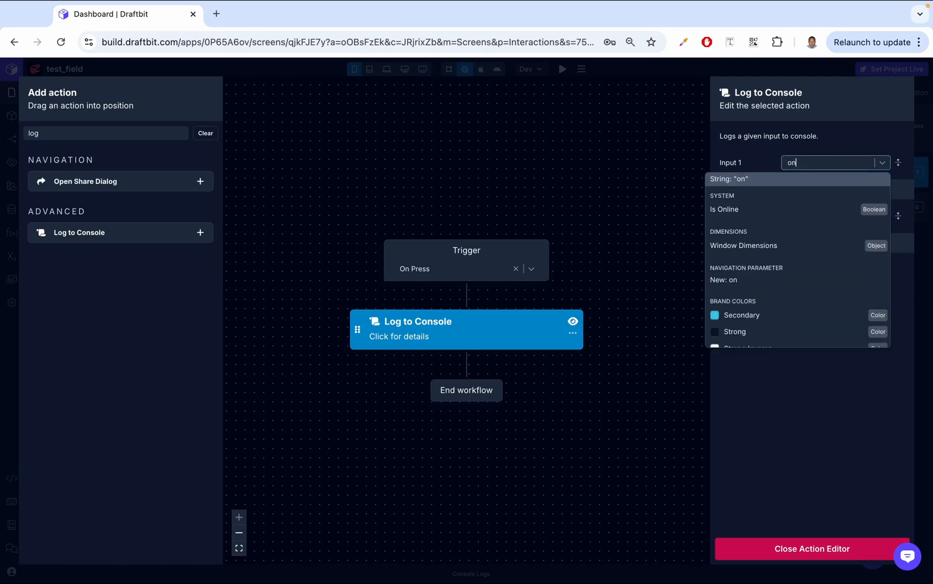
text(button )
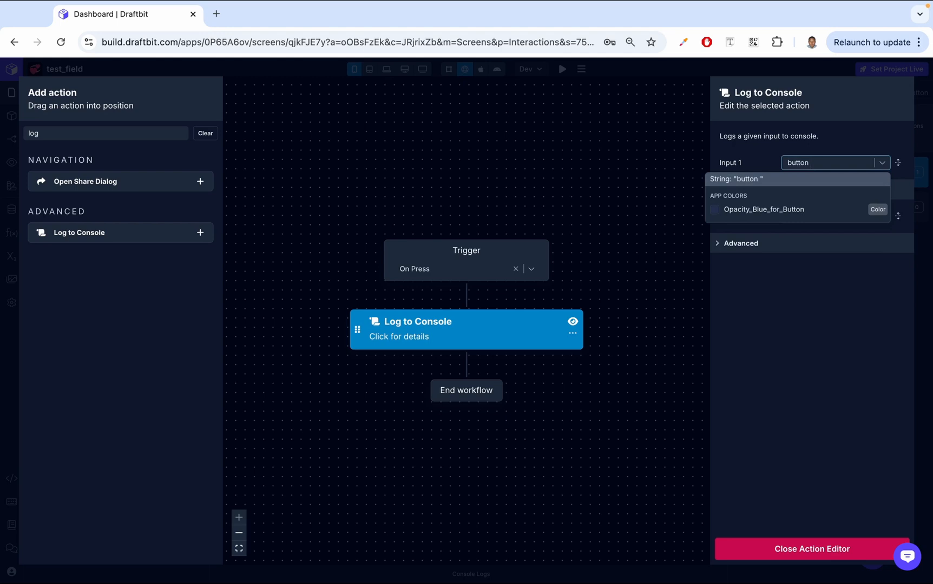
text(pressed)
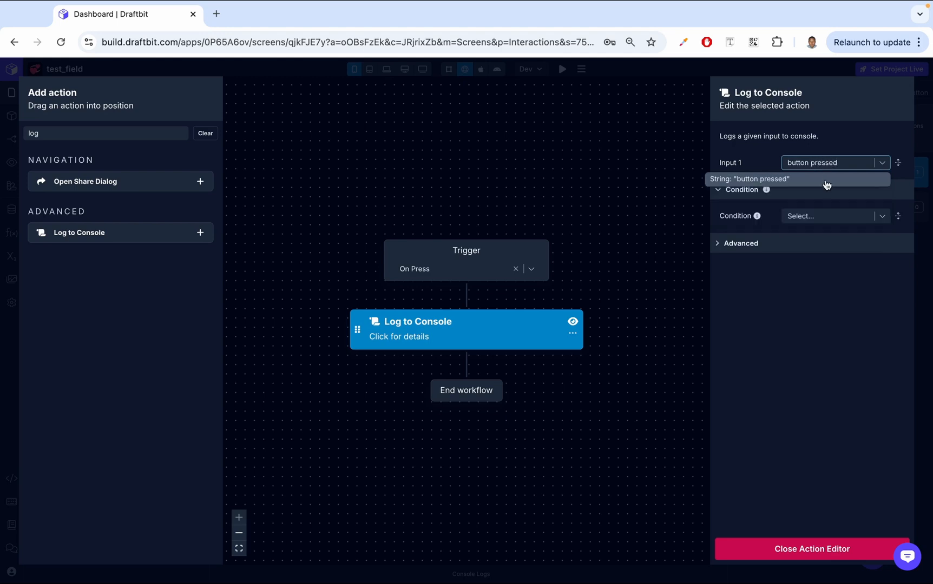
click(827, 185)
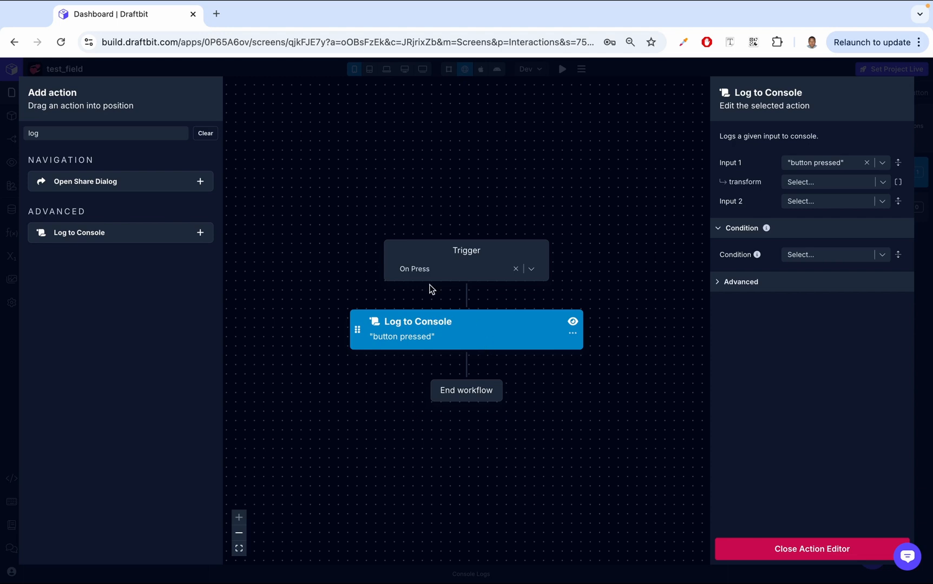
Step: Look through the component and navigation actions available for the On Press workflow, and close the action editor
click(203, 132)
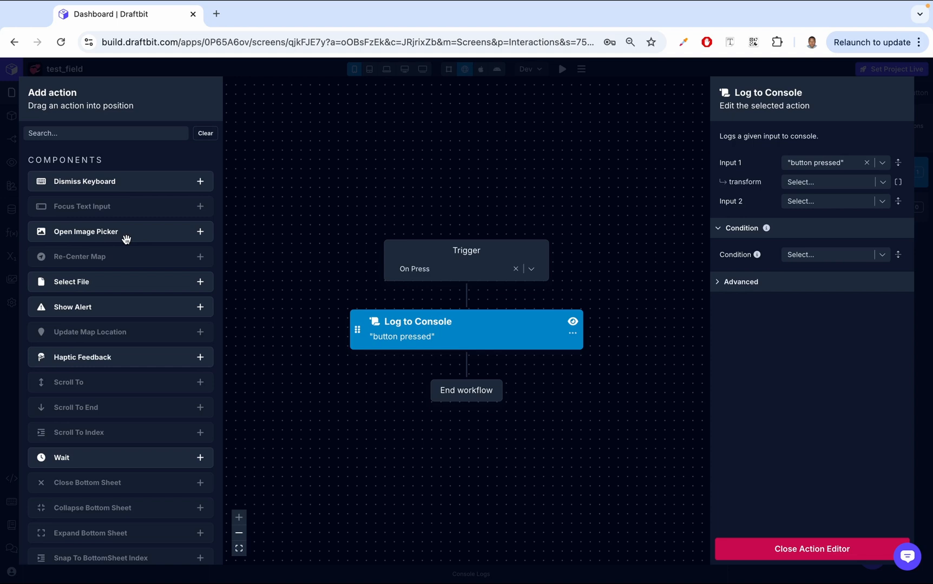
scroll(120, 361, down, 1)
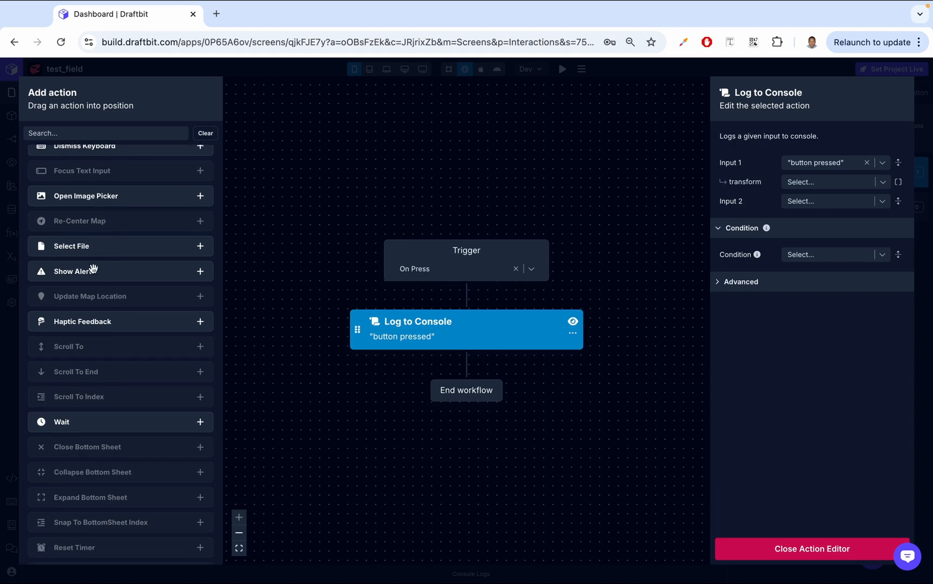
scroll(120, 278, down, 5)
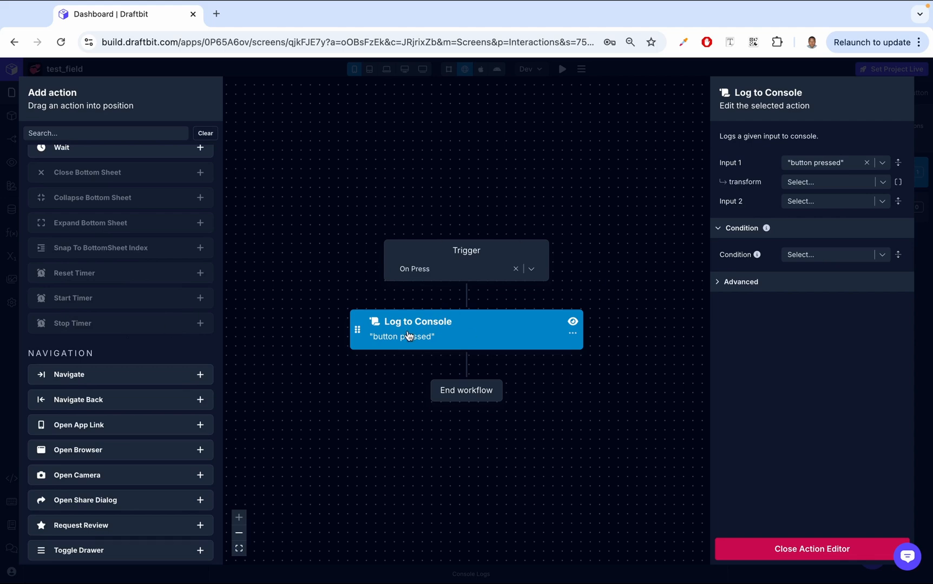
click(802, 549)
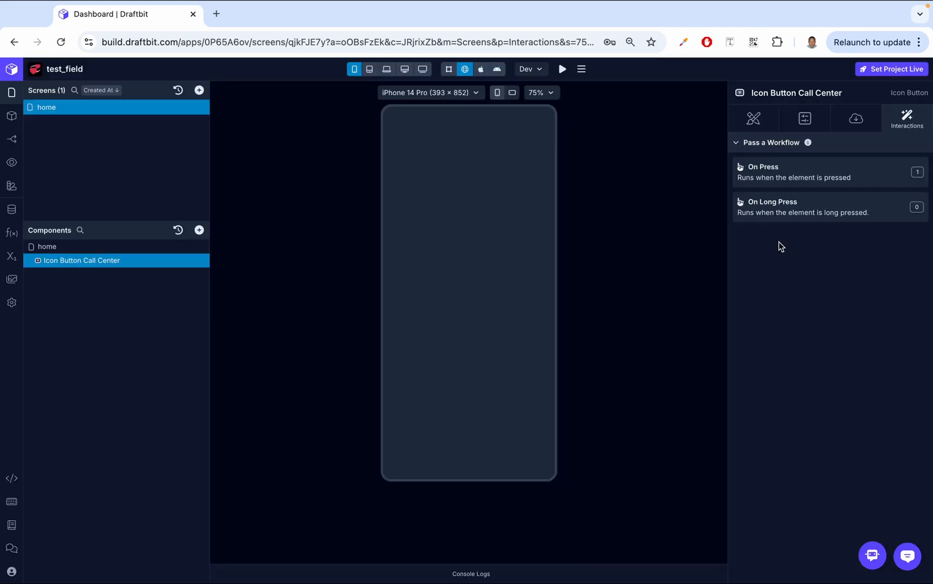
Step: Add a Log to Console action with the string "long press" as Input 1 to the button's On Long Press workflow
click(783, 210)
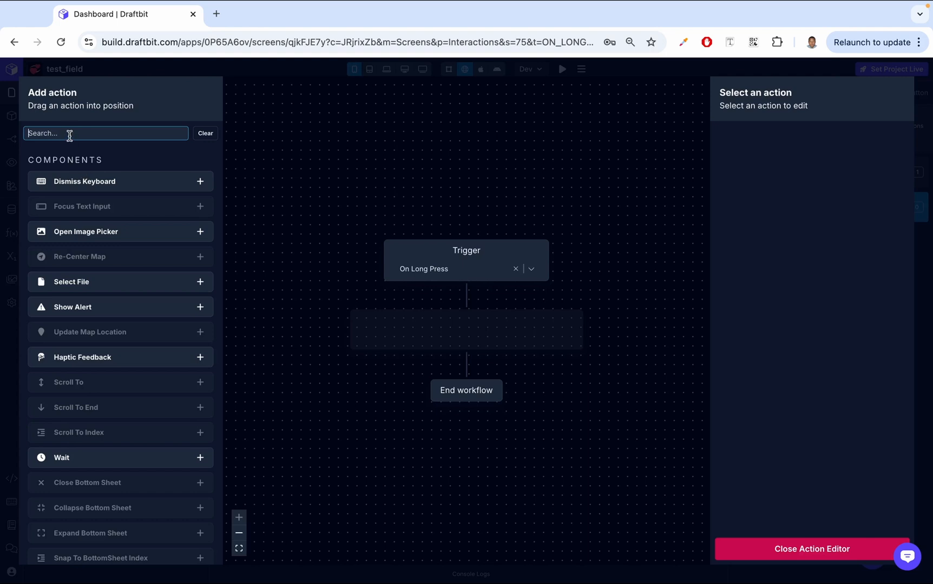
text(log)
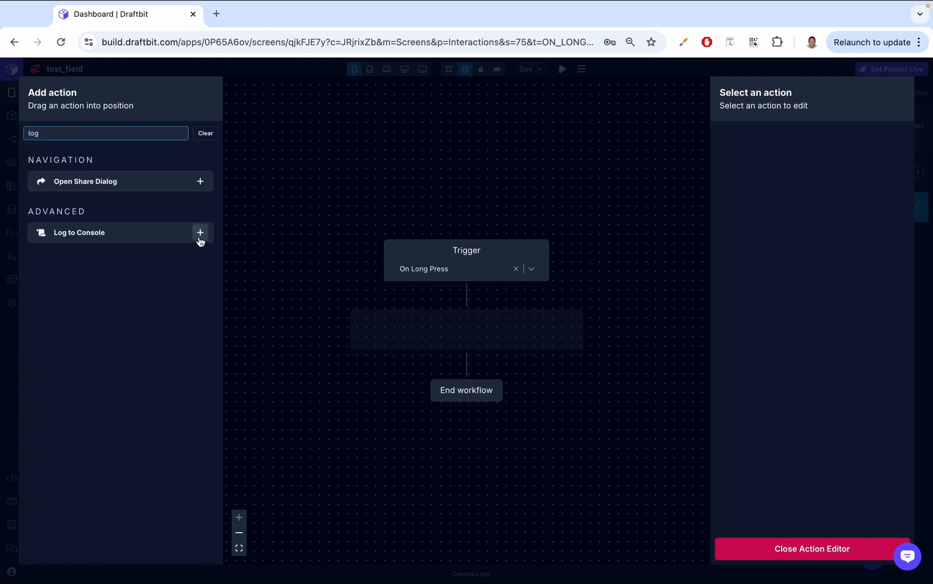
click(200, 233)
click(810, 163)
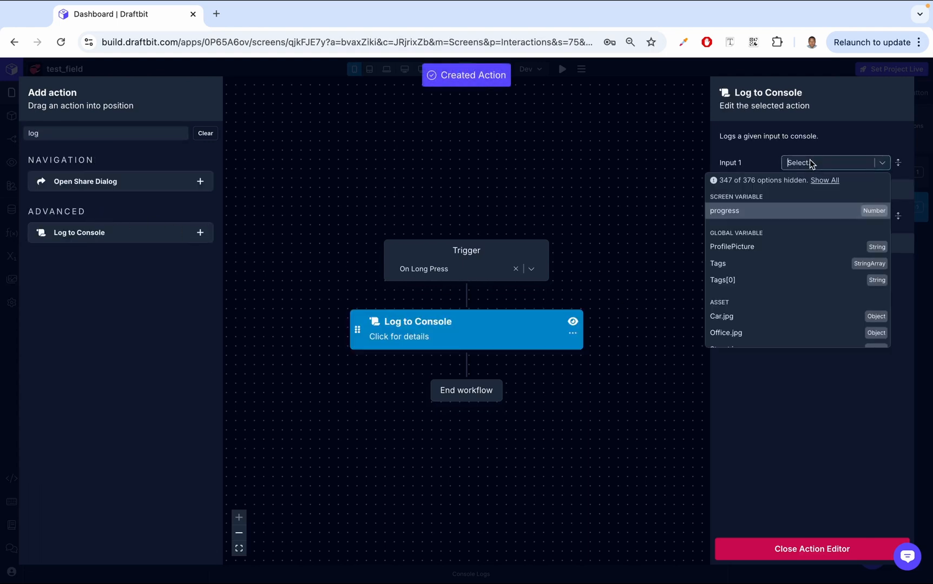
text(long )
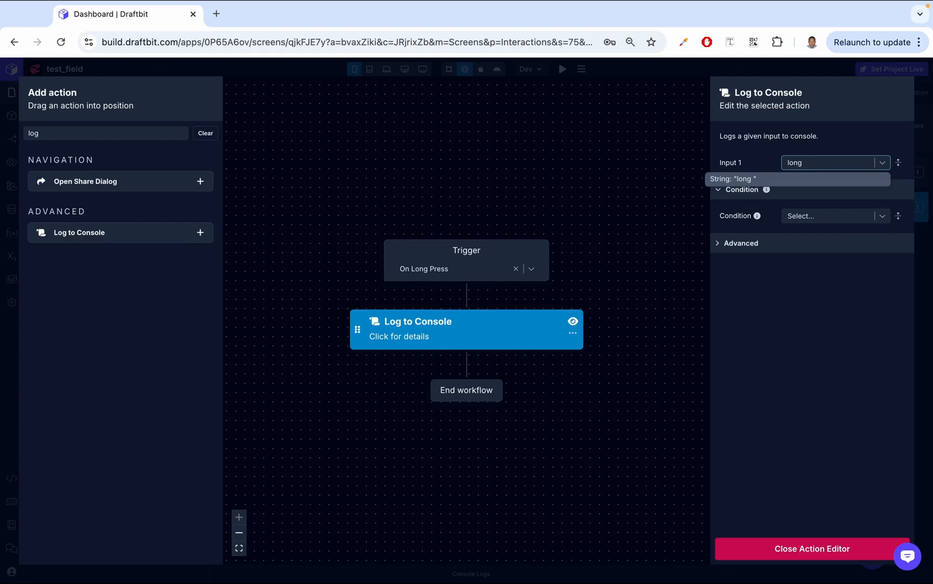
text(press)
click(813, 181)
click(815, 552)
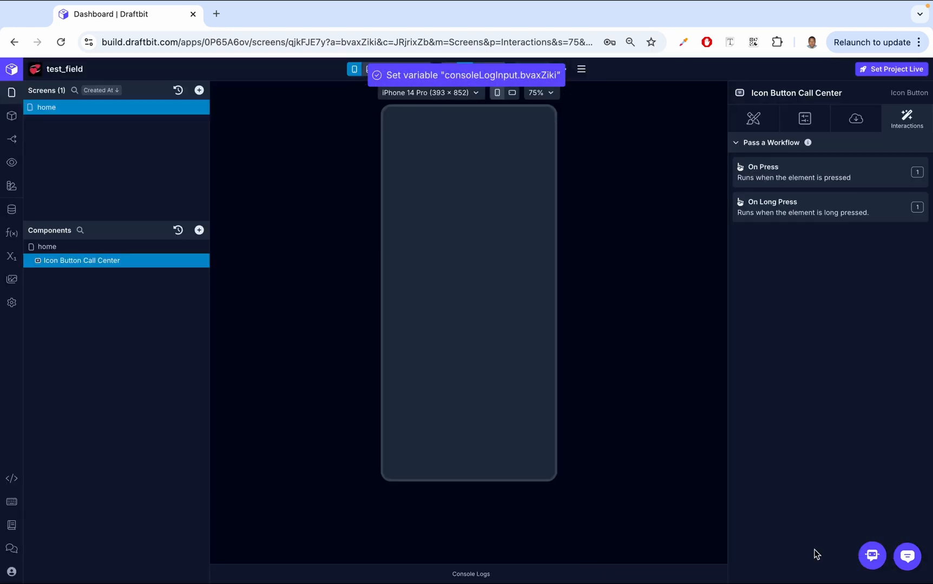
Step: Test the button's On Press and On Long Press workflows in the preview while checking the console logs
click(468, 574)
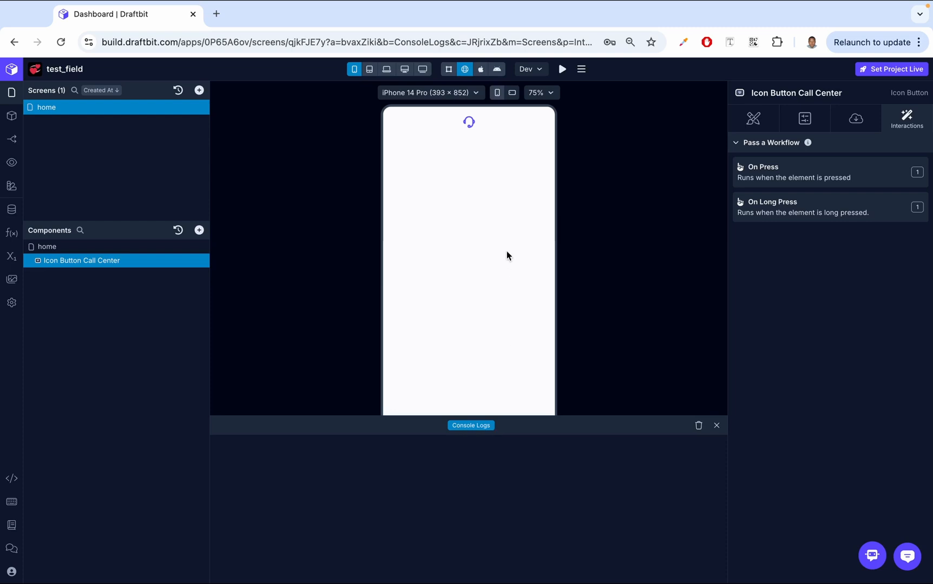
click(469, 121)
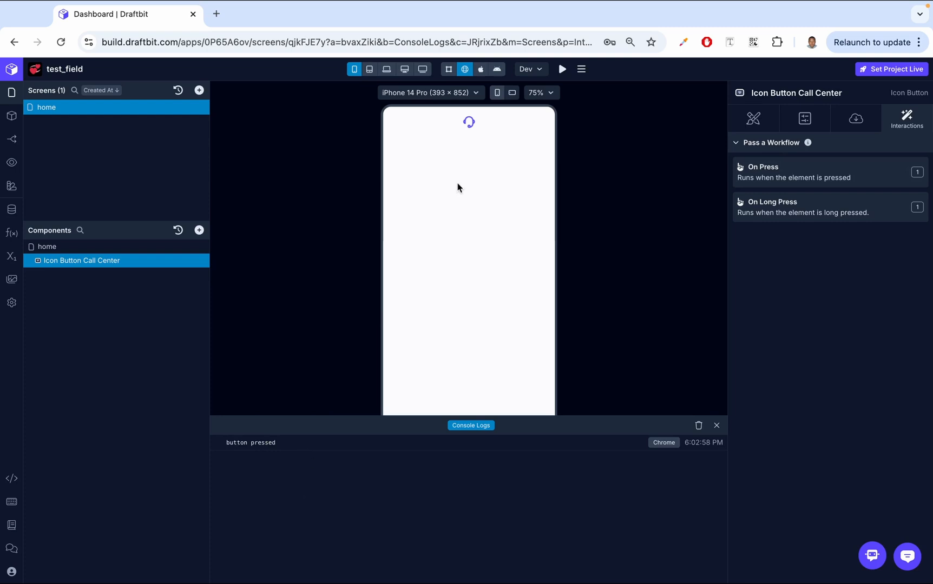
click(469, 124)
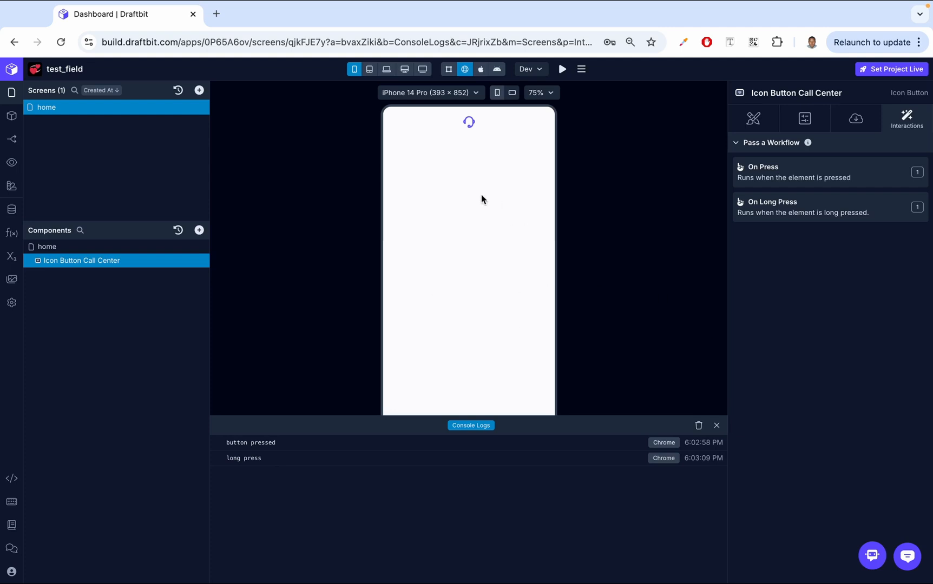
click(716, 425)
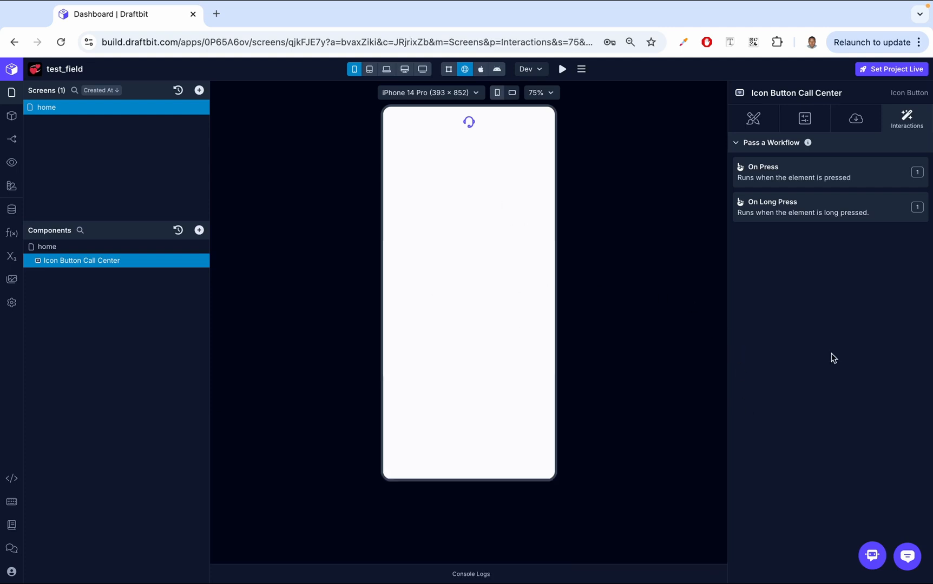
Step: Set the icon button's color to the brand color Error and its size to 50 in its styles
click(763, 116)
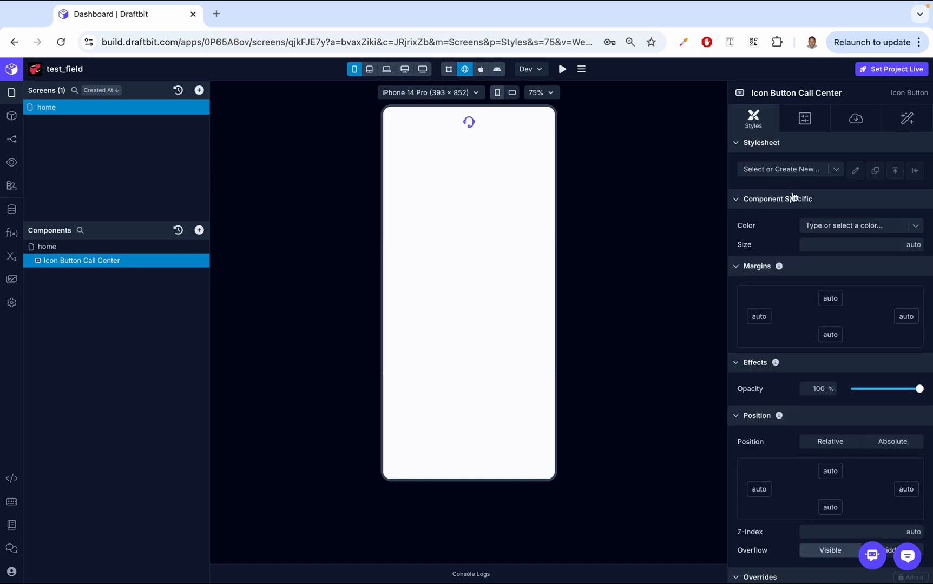
click(829, 228)
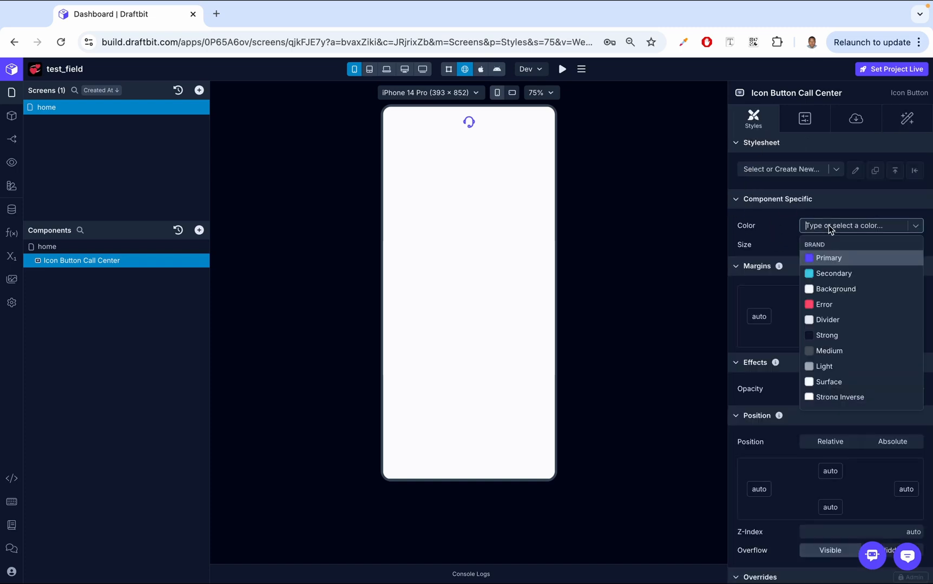
click(825, 305)
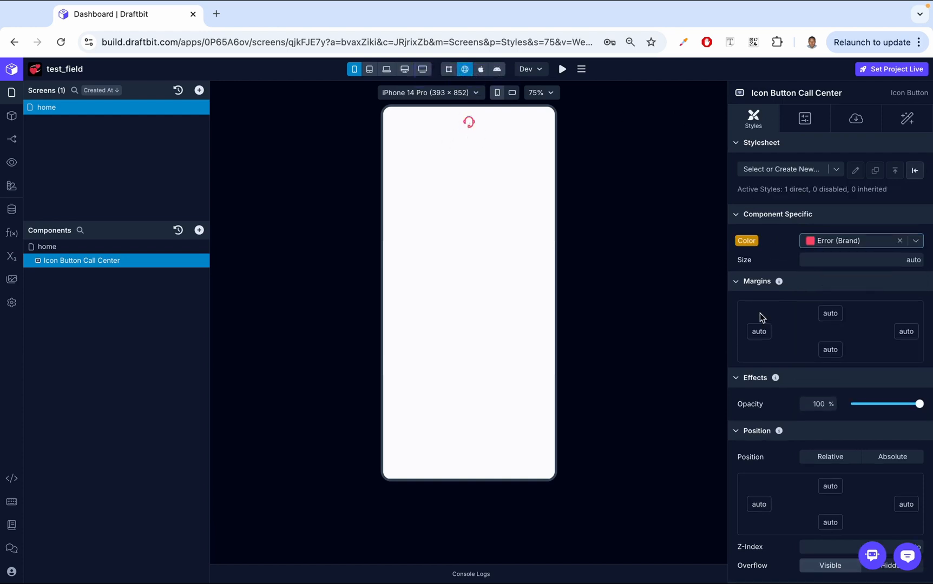
click(871, 256)
text(5)
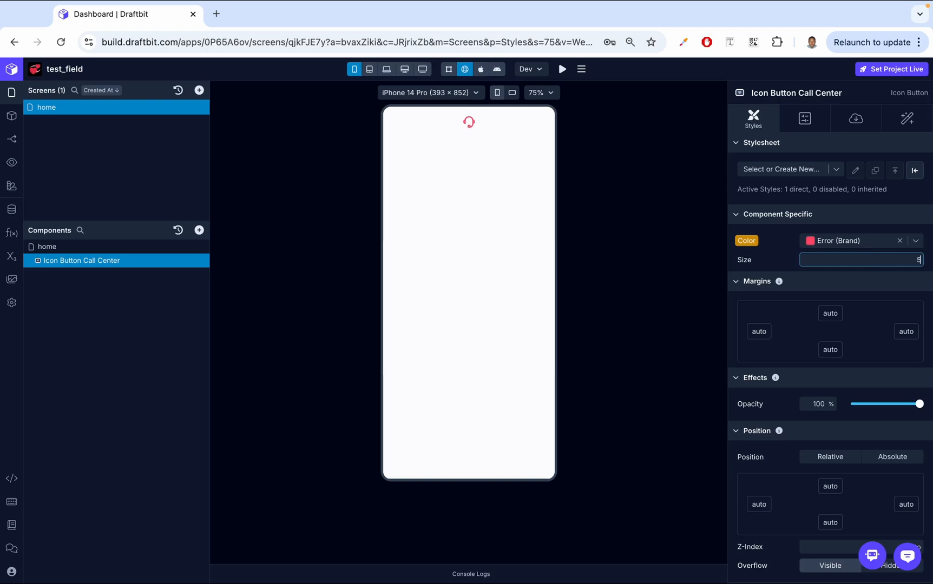
text(0)
key(Return)
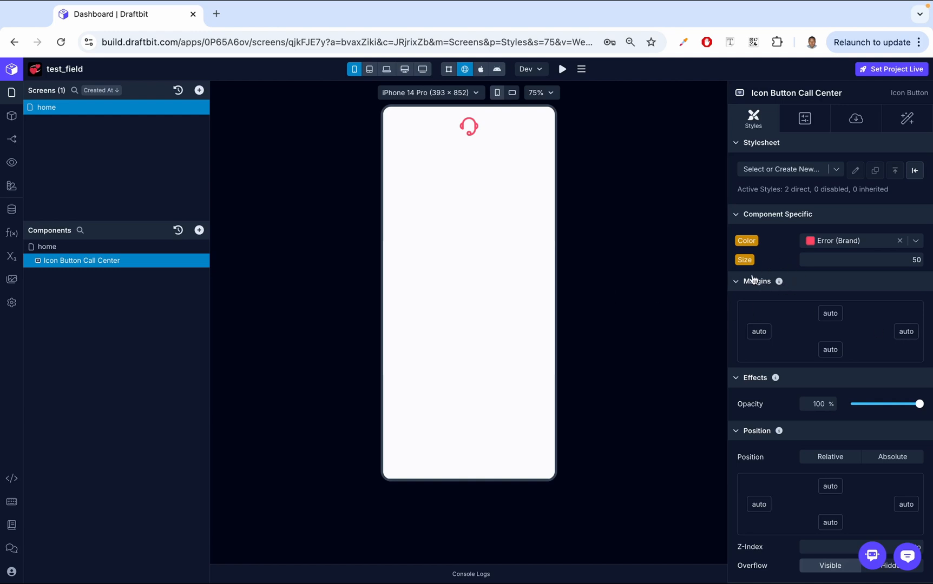
scroll(771, 303, down, 2)
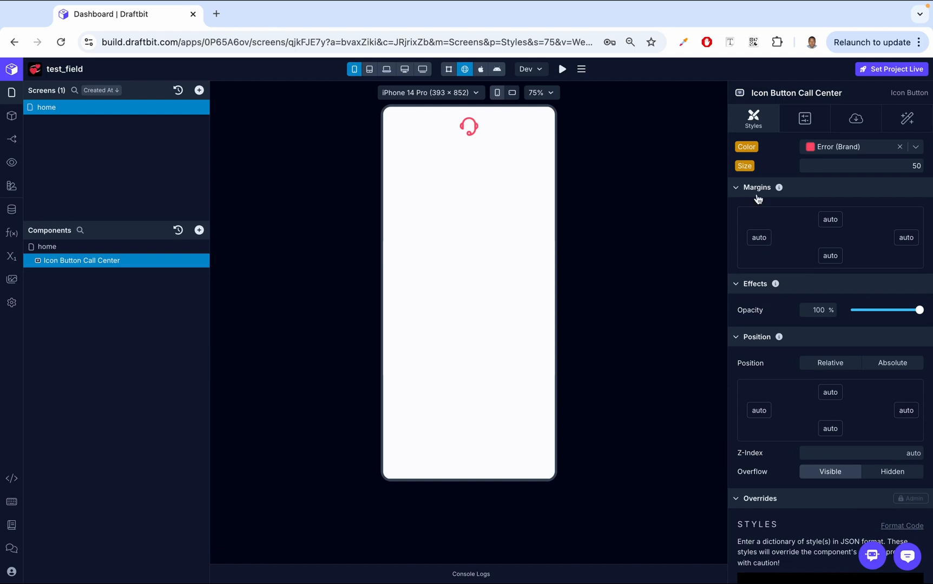
scroll(750, 295, down, 1)
scroll(749, 294, down, 4)
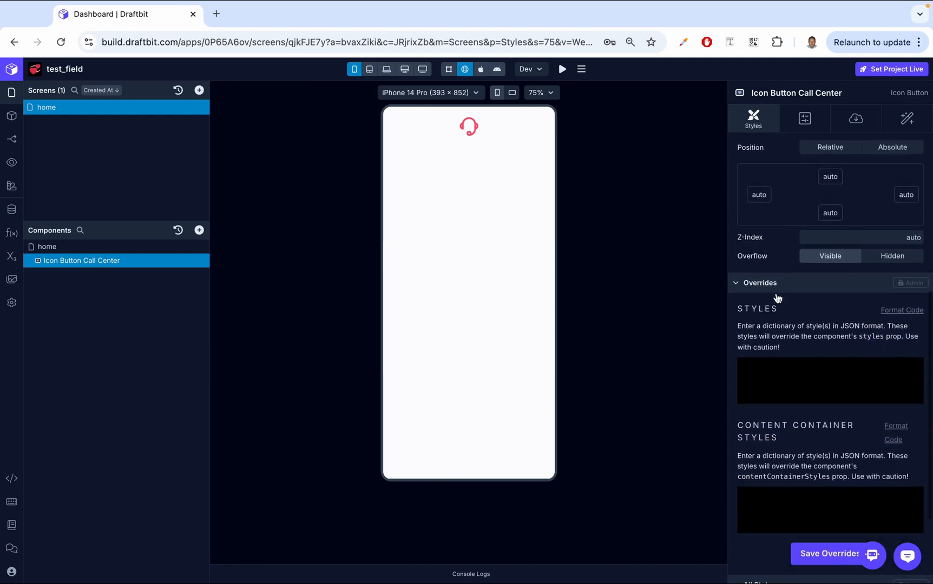
scroll(770, 293, up, 7)
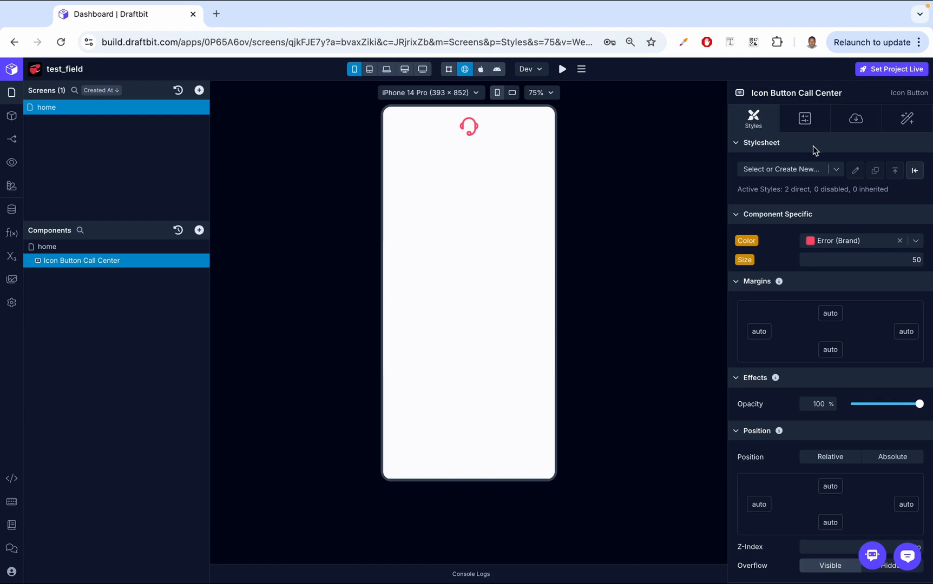
Step: Set the Disabled? data input of the icon button to true
click(850, 124)
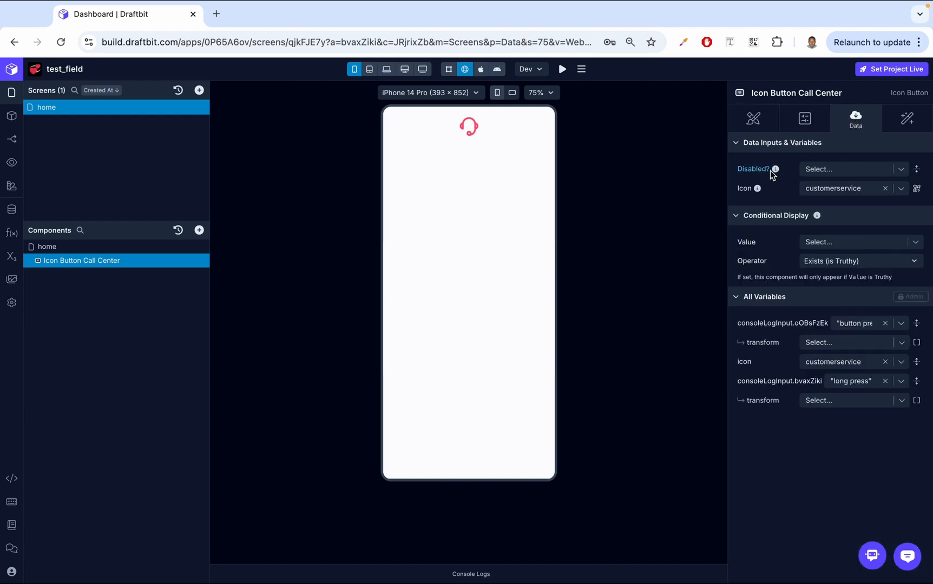
click(842, 167)
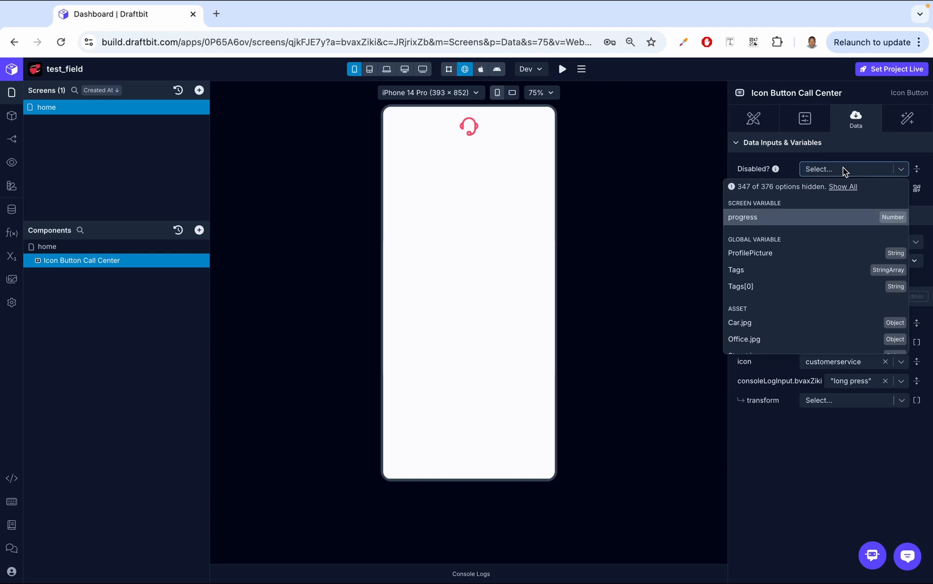
text(true)
click(835, 185)
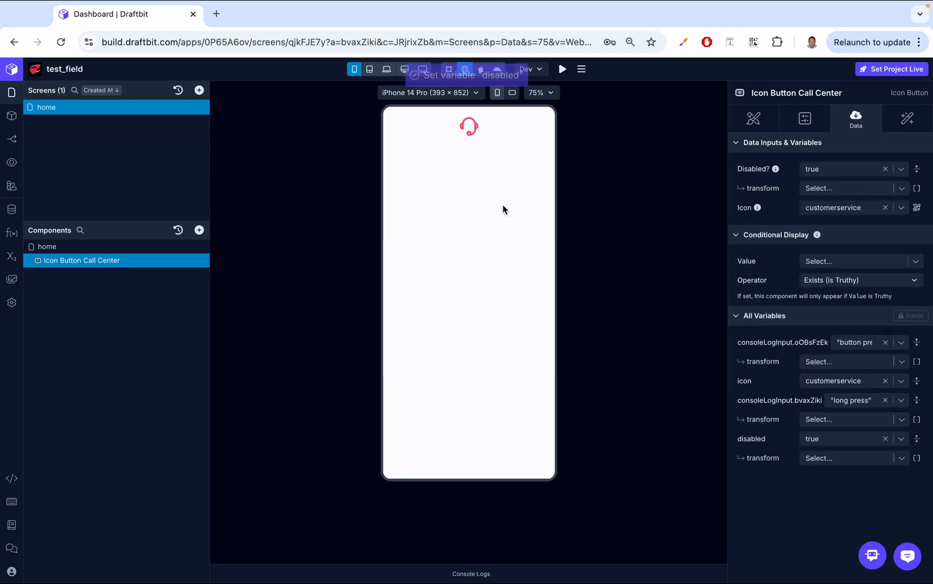
Step: Clear all entries from the console logs and close the log view
click(479, 574)
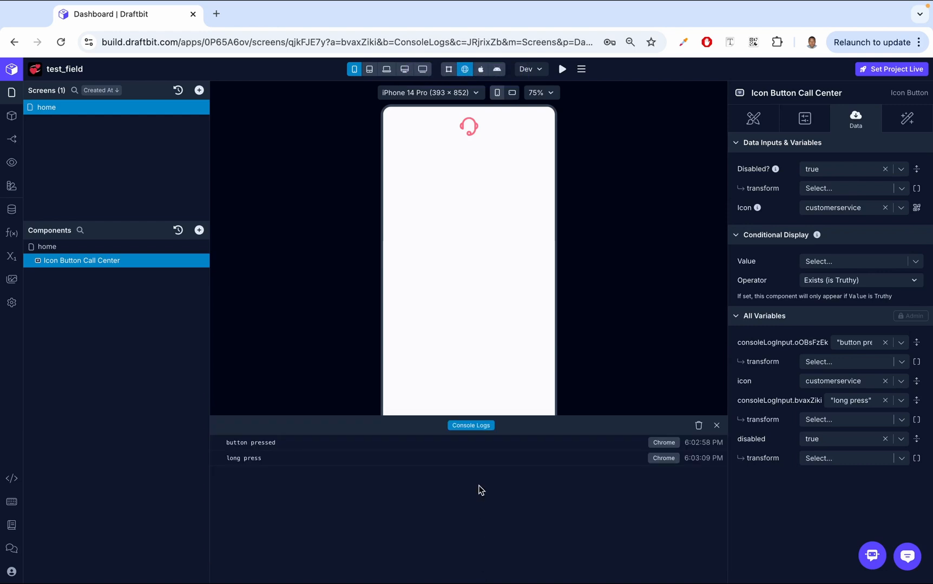
click(699, 426)
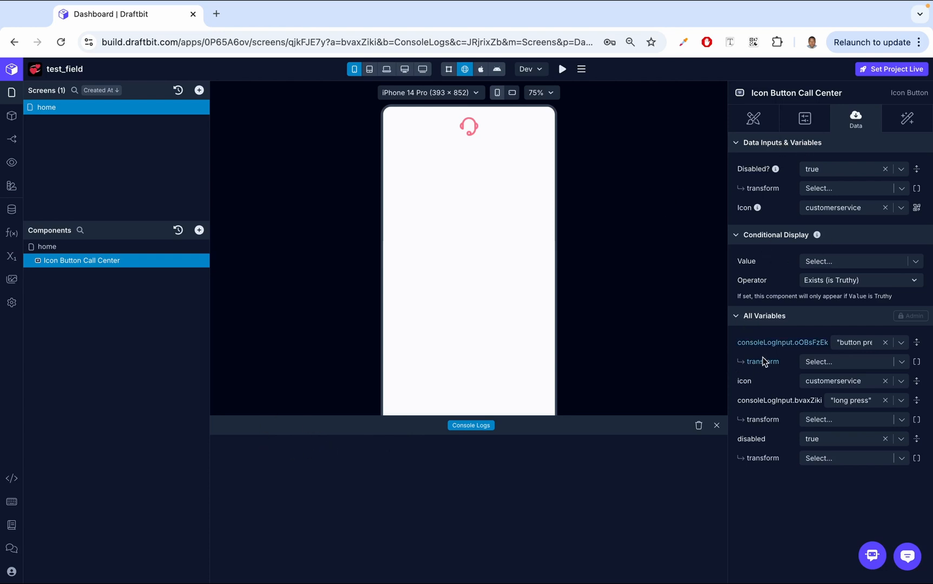
click(716, 427)
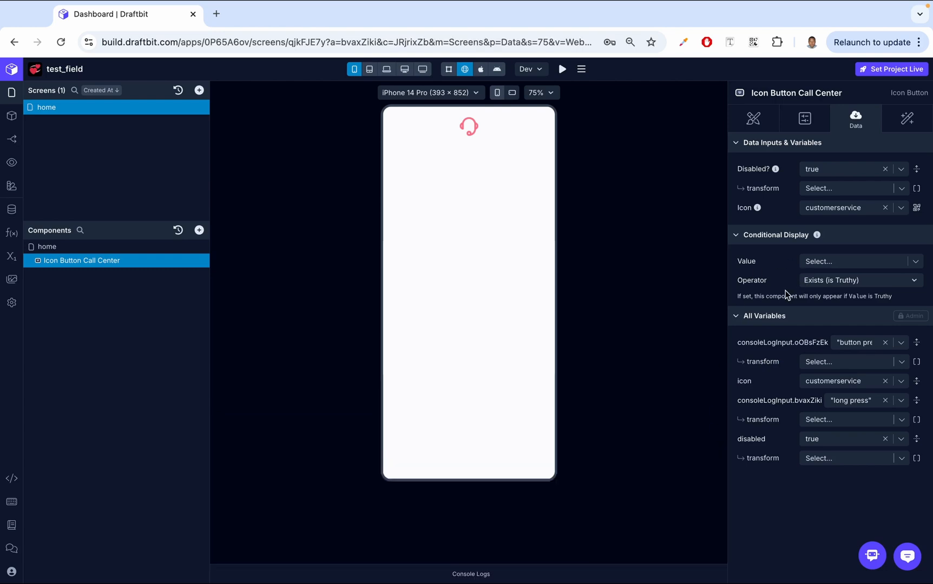